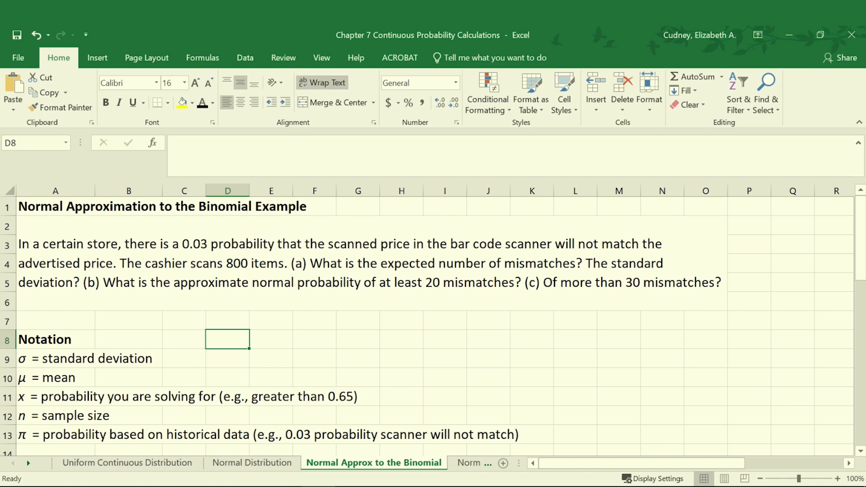
Apply the black font colour to the hidden sample size in B15 and the hidden probability in B16
scroll(378, 429, down, 2)
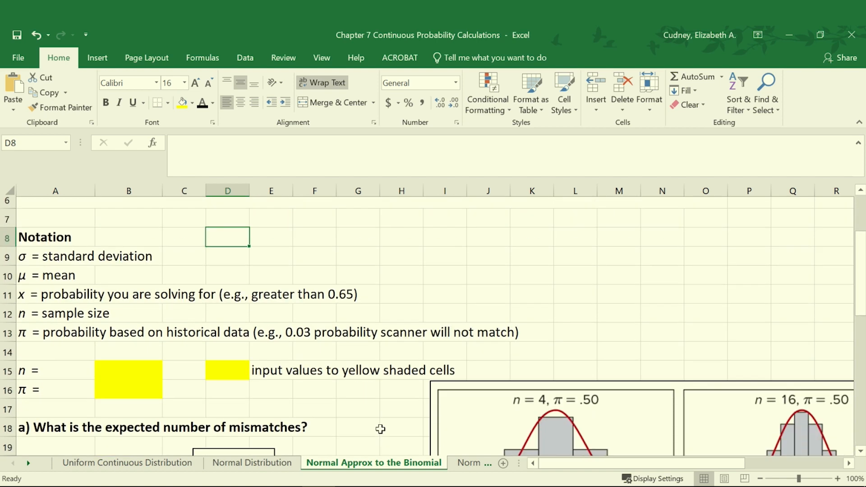
click(126, 358)
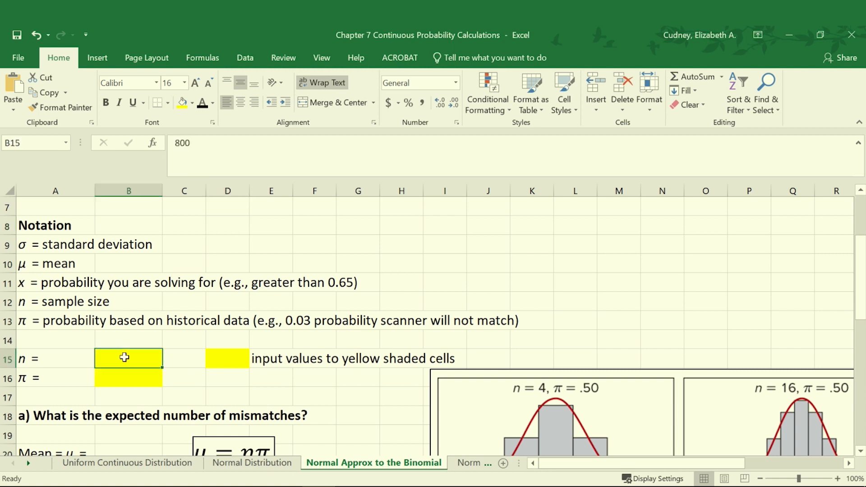
click(202, 103)
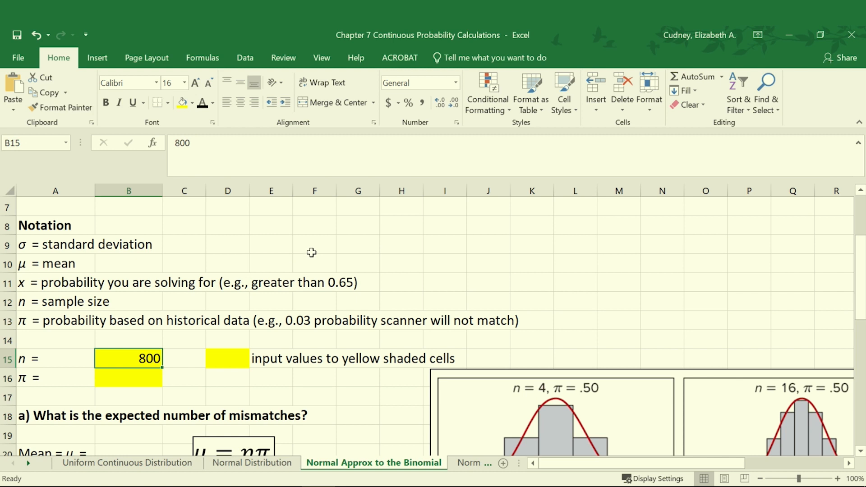
click(148, 379)
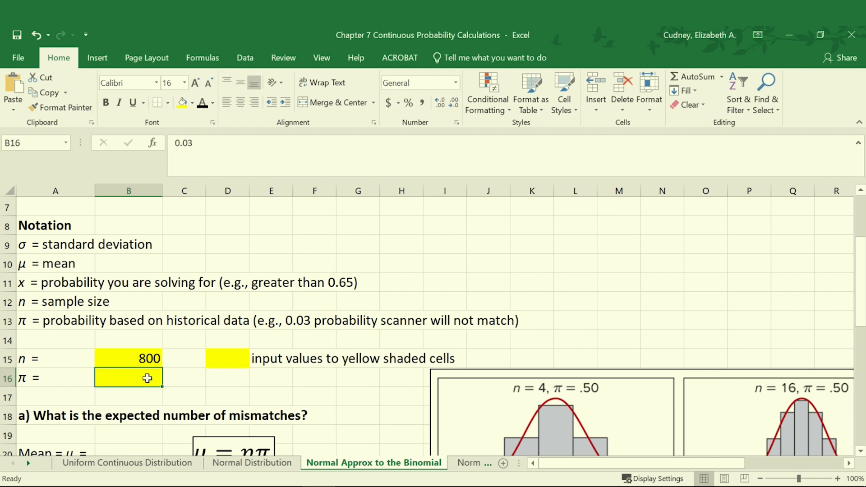
click(203, 103)
click(109, 358)
click(108, 379)
Reveal the hidden mean in B20 and standard deviation in B24 by applying the black font colour
scroll(303, 373, down, 1)
scroll(303, 371, down, 1)
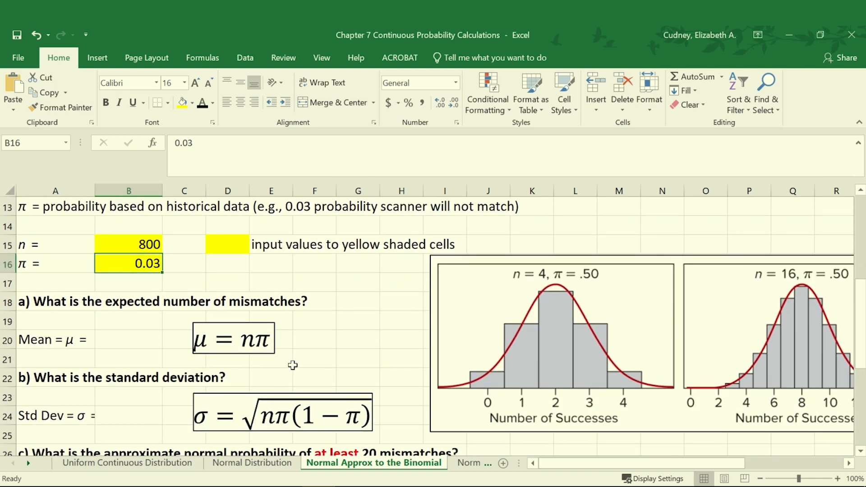
click(130, 339)
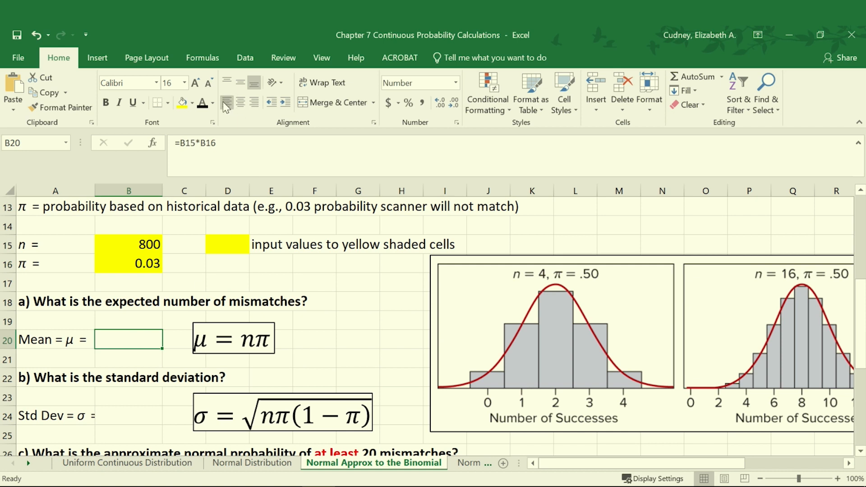
click(203, 104)
scroll(346, 307, down, 1)
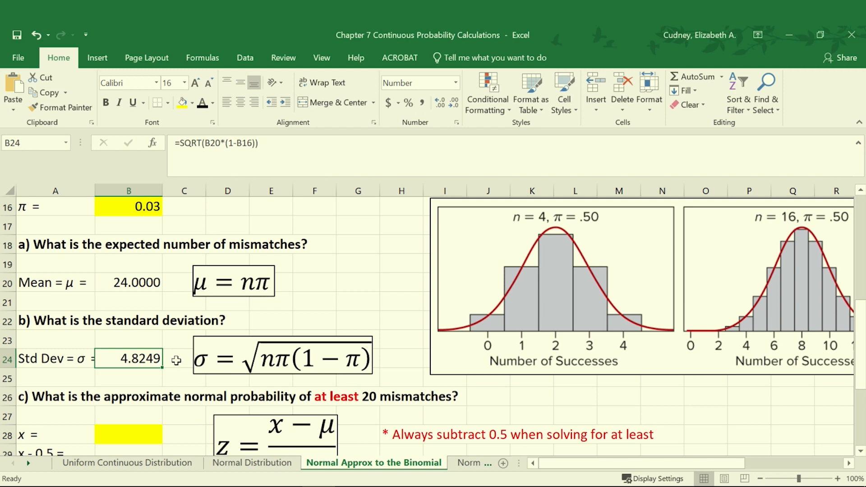
Apply the black font colour to part c's hidden x, x - 0.5 and probability cells, B28 through B30
scroll(176, 360, down, 1)
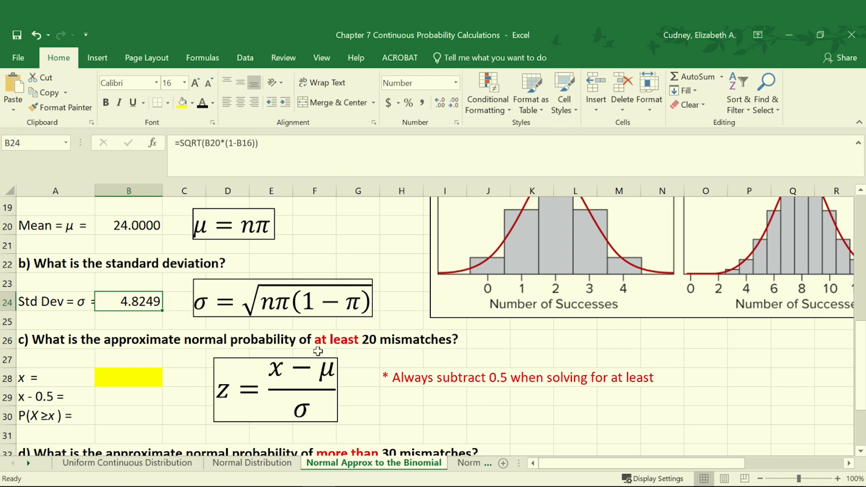
click(127, 378)
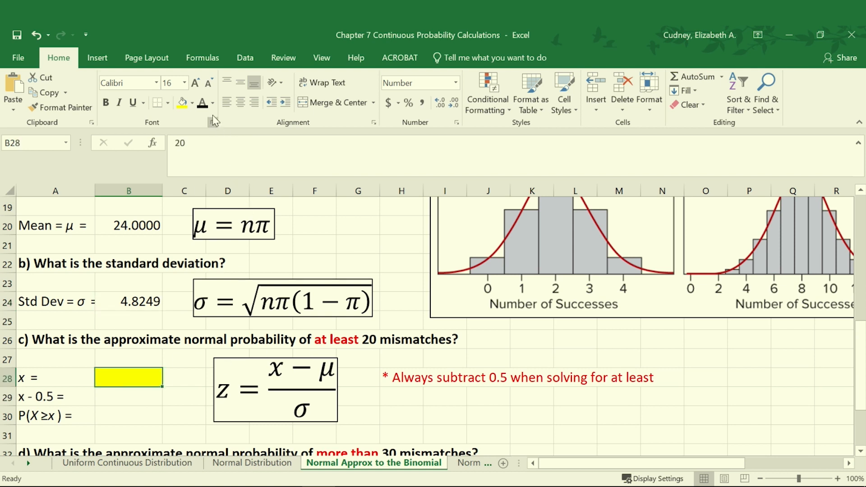
click(203, 104)
click(121, 396)
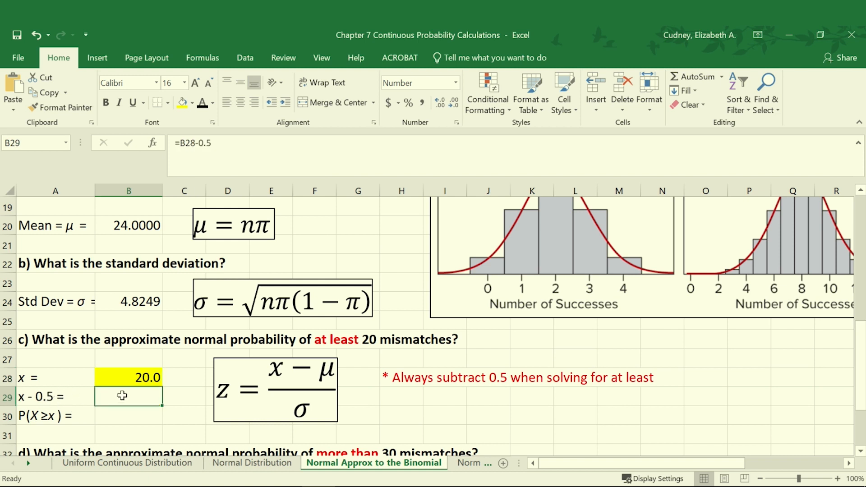
click(202, 102)
click(125, 418)
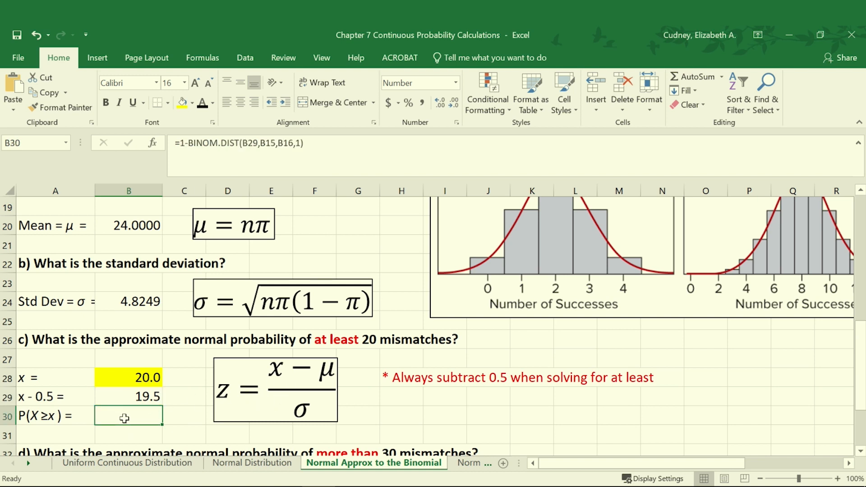
click(202, 103)
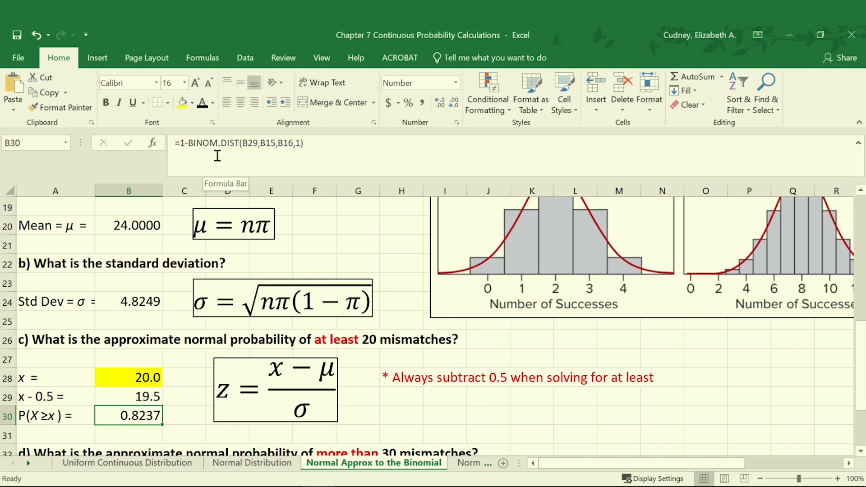
Examine the number, trials and probability arguments of the BINOM.DIST formula in B30, leaving the formula as it is
click(251, 142)
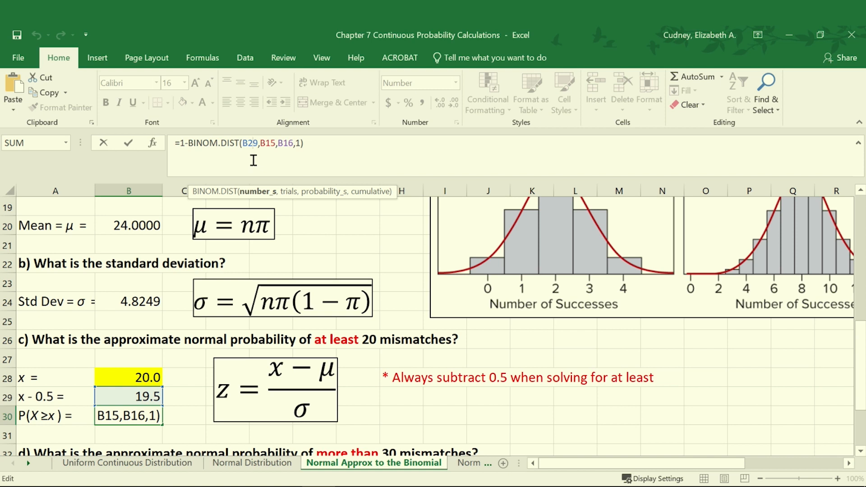
click(268, 144)
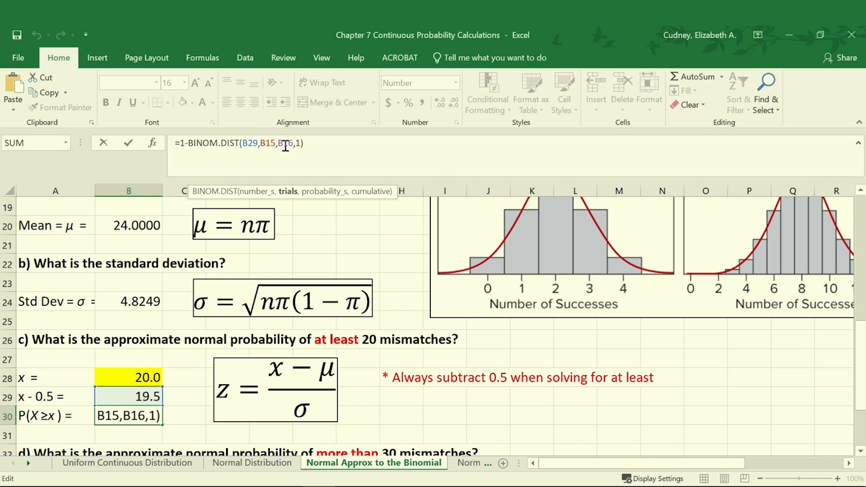
click(287, 143)
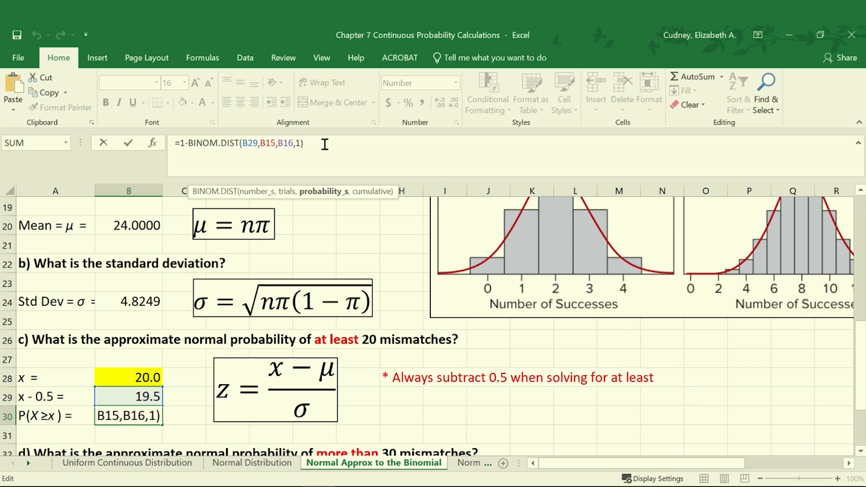
key(Return)
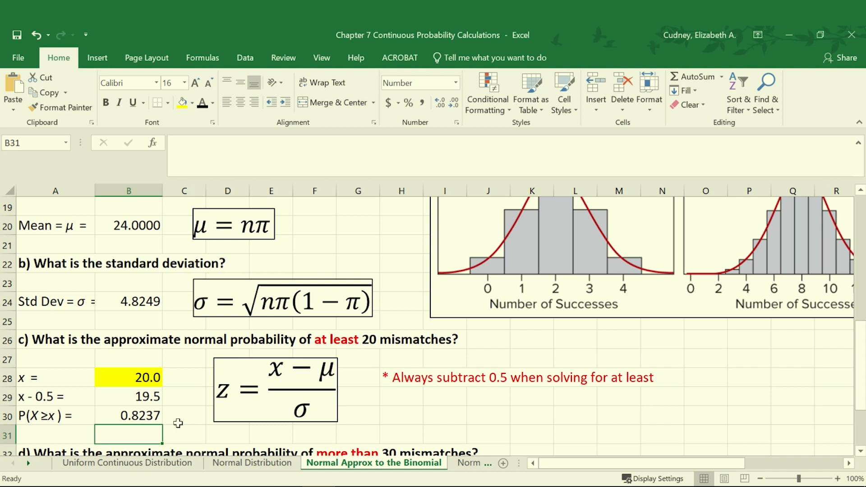
click(174, 418)
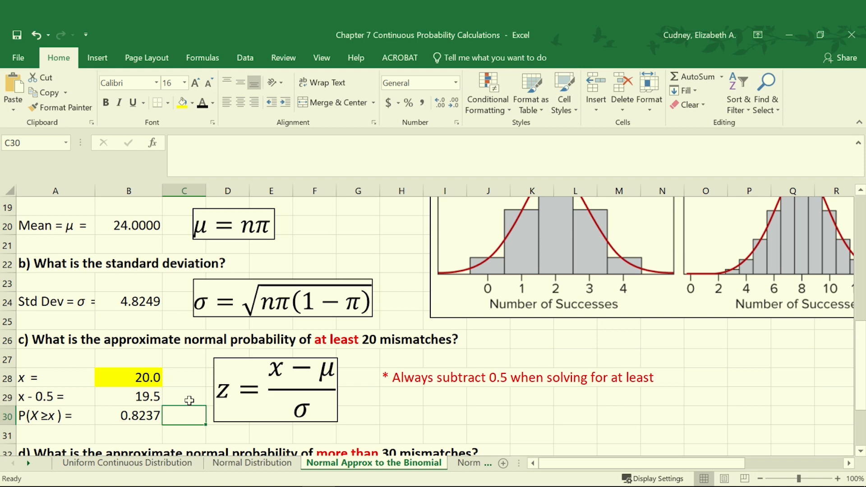
Apply the black font colour to part d's hidden x, x + 0.5 and probability cells, B34 through B36
scroll(189, 400, down, 1)
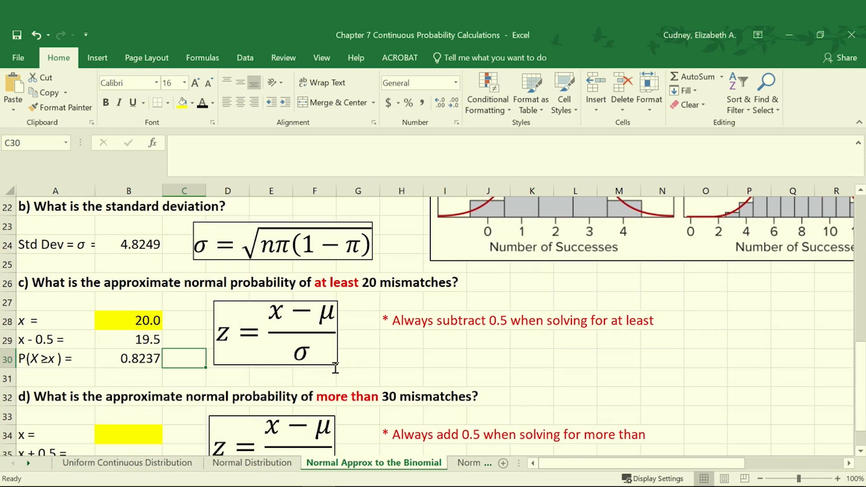
scroll(190, 327, up, 1)
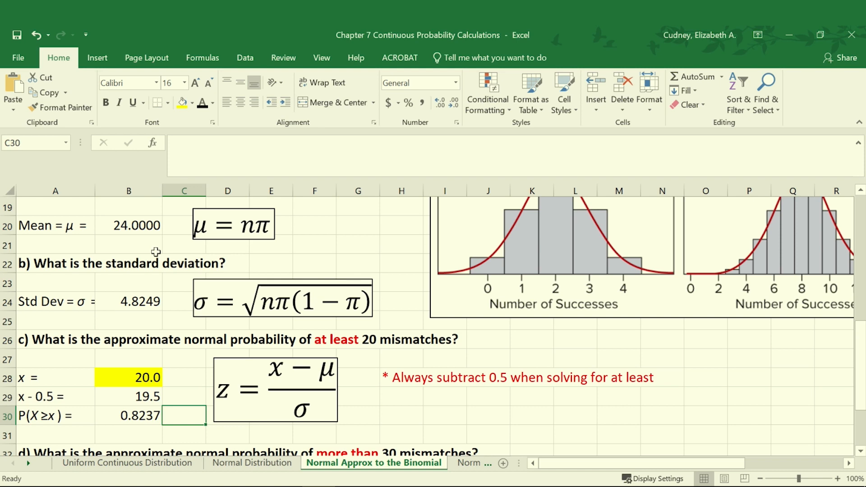
scroll(156, 251, down, 3)
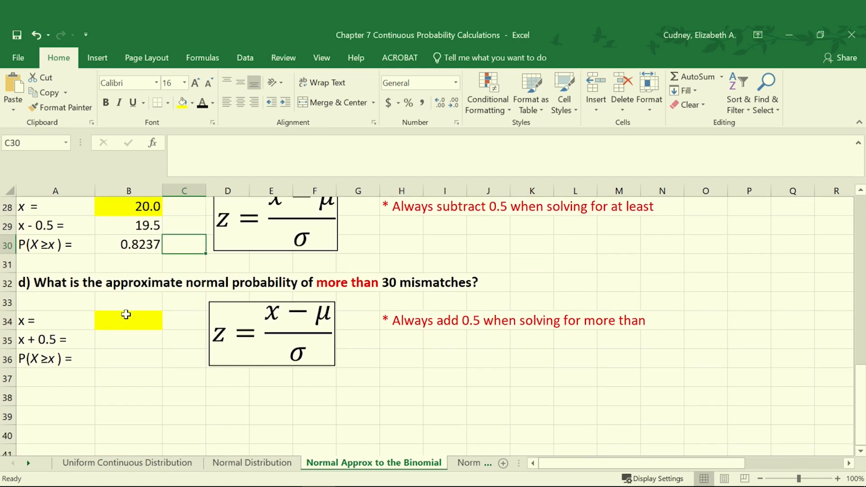
click(124, 320)
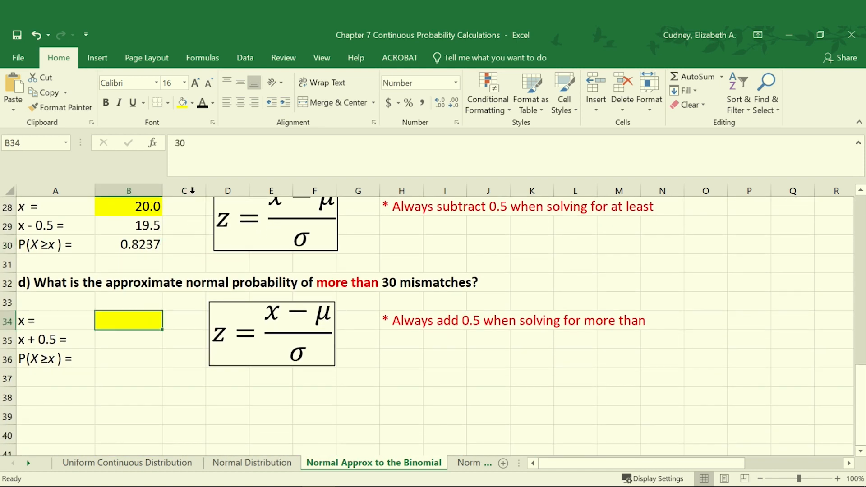
click(204, 101)
click(122, 346)
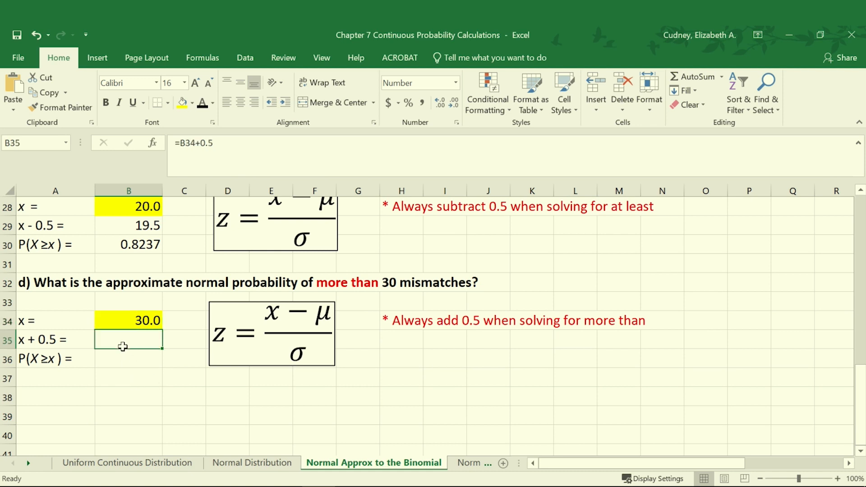
click(204, 105)
click(128, 362)
click(203, 102)
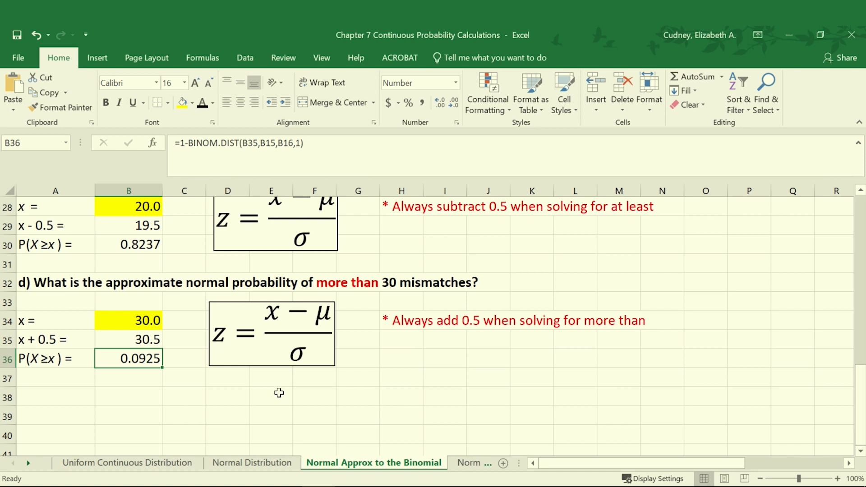
Examine the number, trials and probability arguments of the BINOM.DIST formula in B36, leaving the formula as it is
click(253, 143)
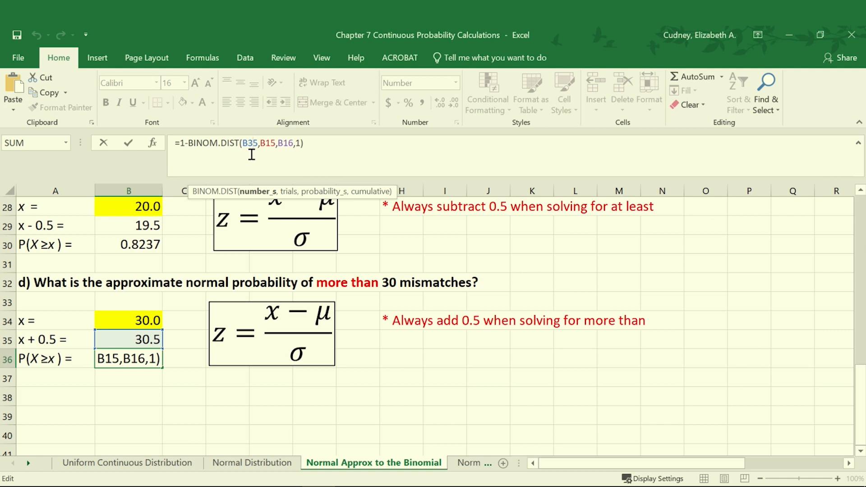
click(270, 145)
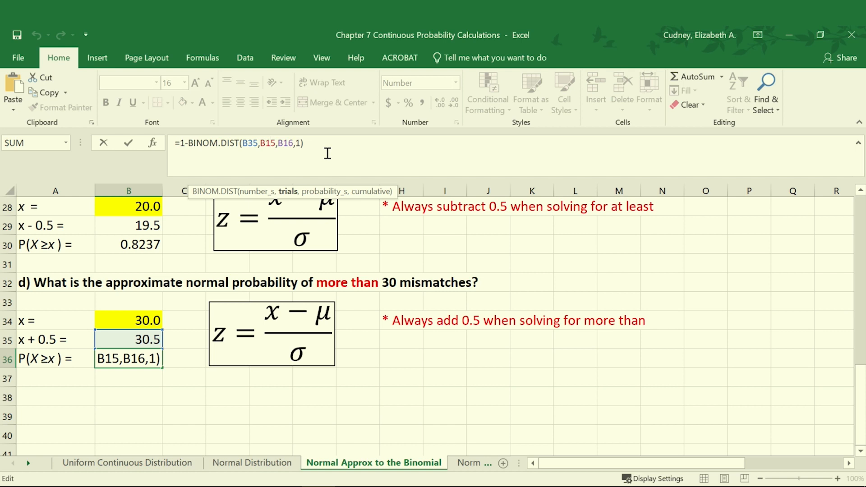
click(289, 144)
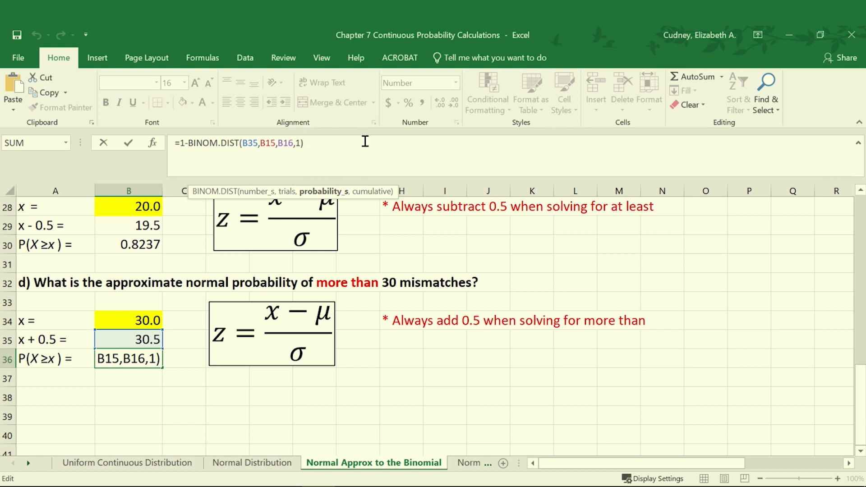
key(Return)
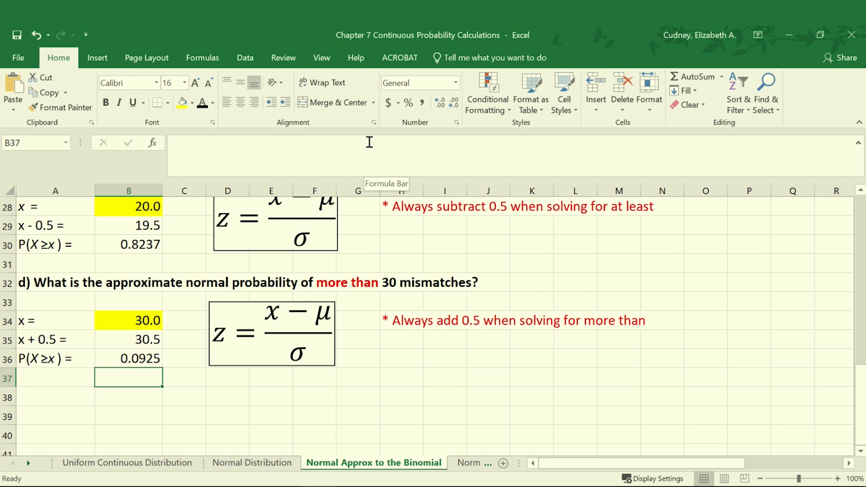